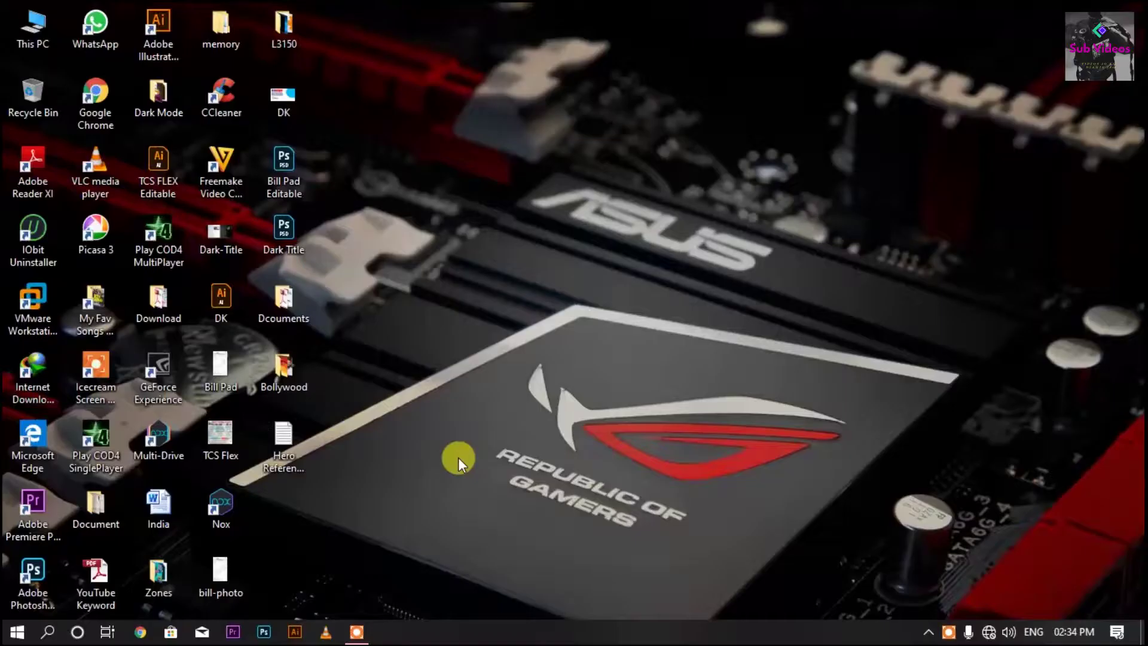
Refresh the desktop three times, then minimize Photoshop and open the Bollywood folder.
right_click(534, 203)
click(561, 259)
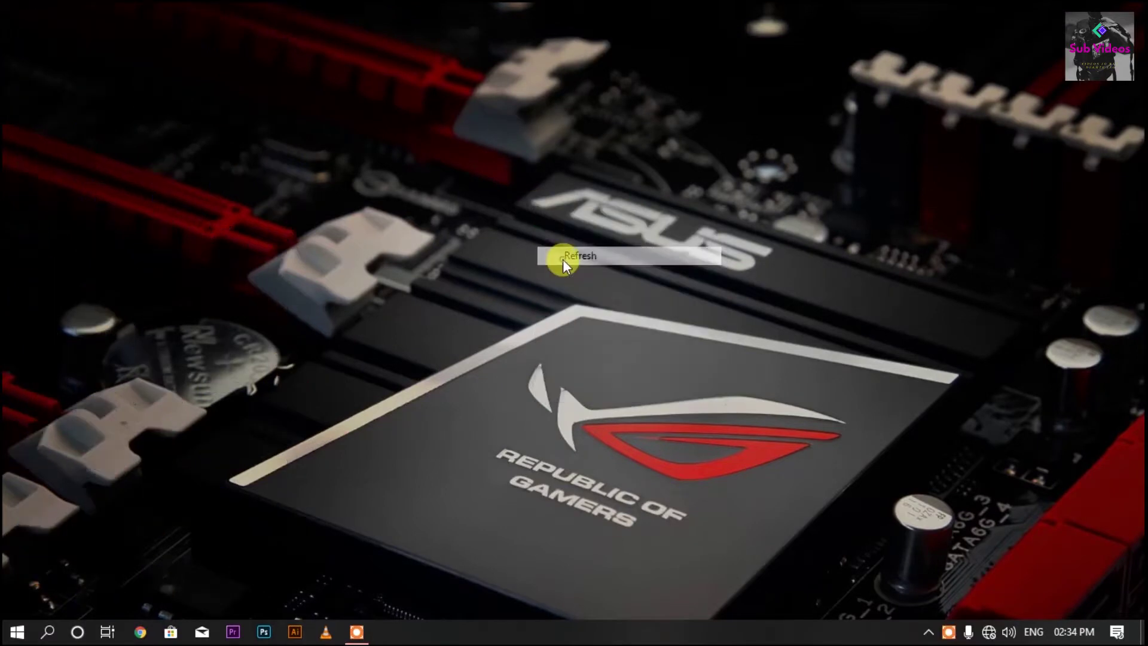
right_click(561, 244)
click(572, 301)
right_click(583, 309)
click(598, 360)
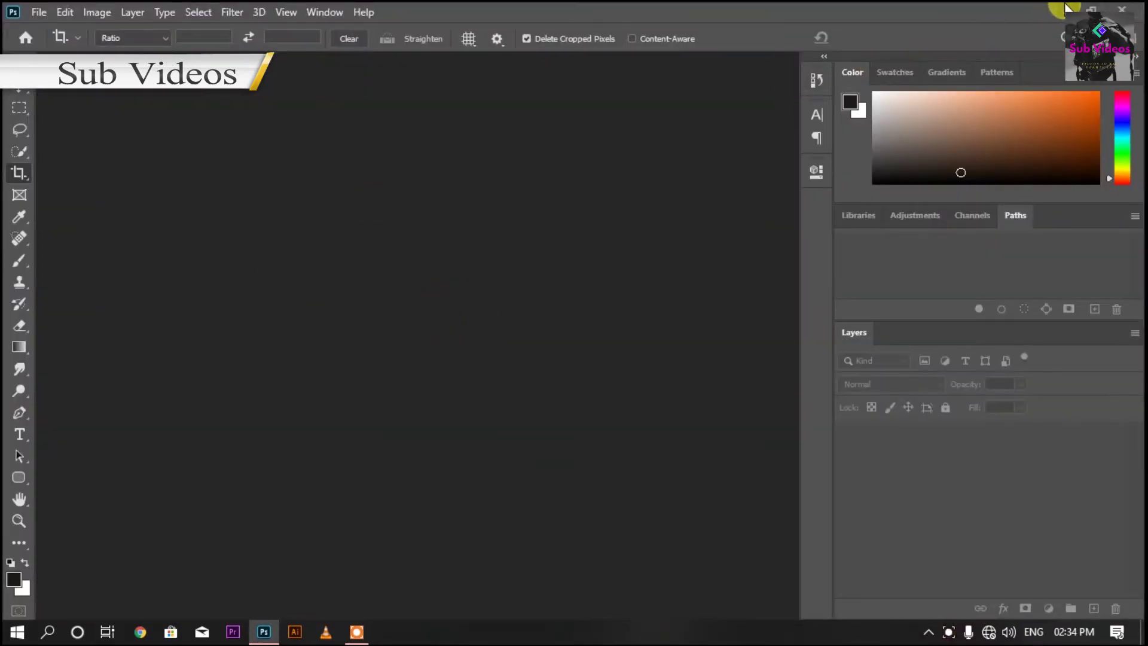
click(1067, 8)
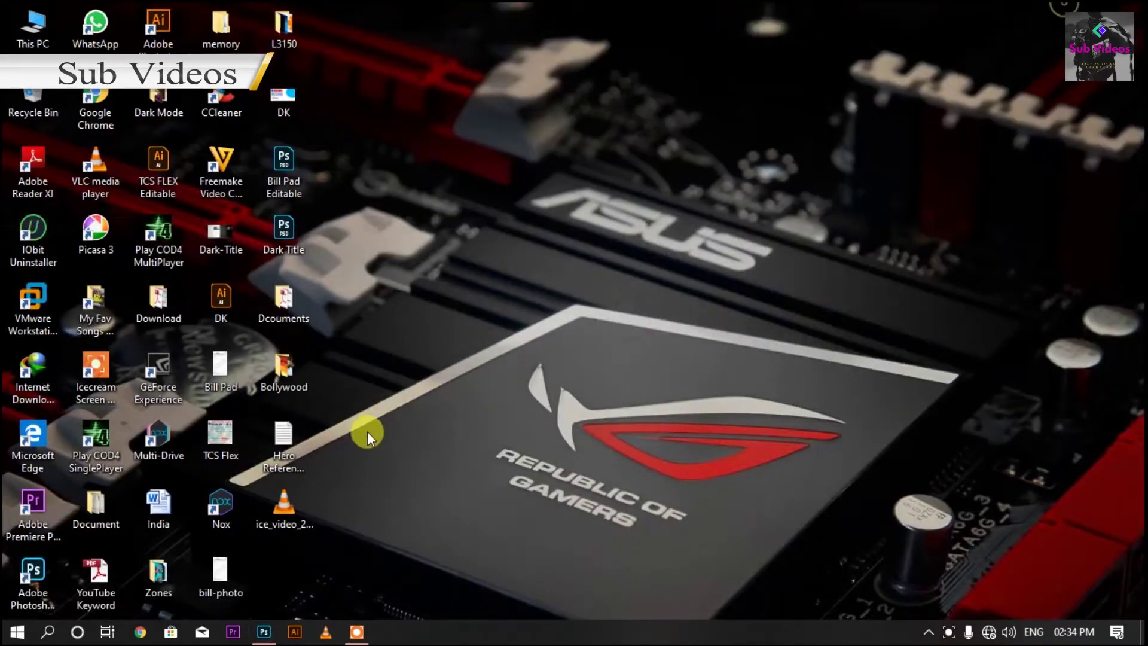
double_click(285, 383)
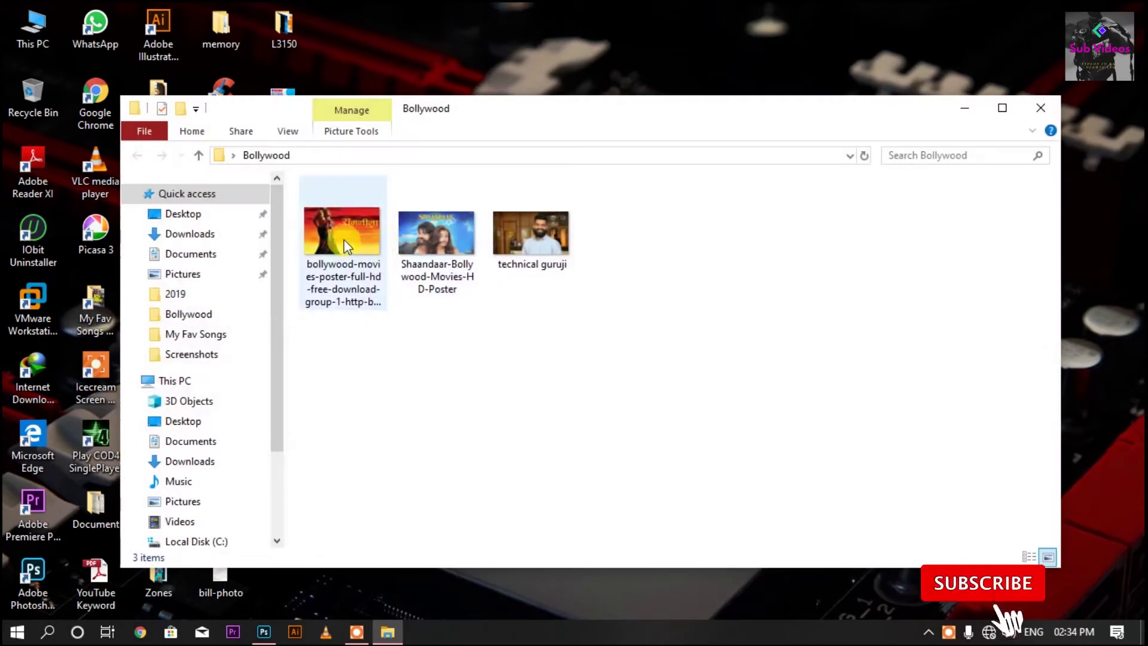
Bring the technical guruji photo from the Bollywood folder into Photoshop as a 1280 × 720 document.
drag(514, 223, 263, 605)
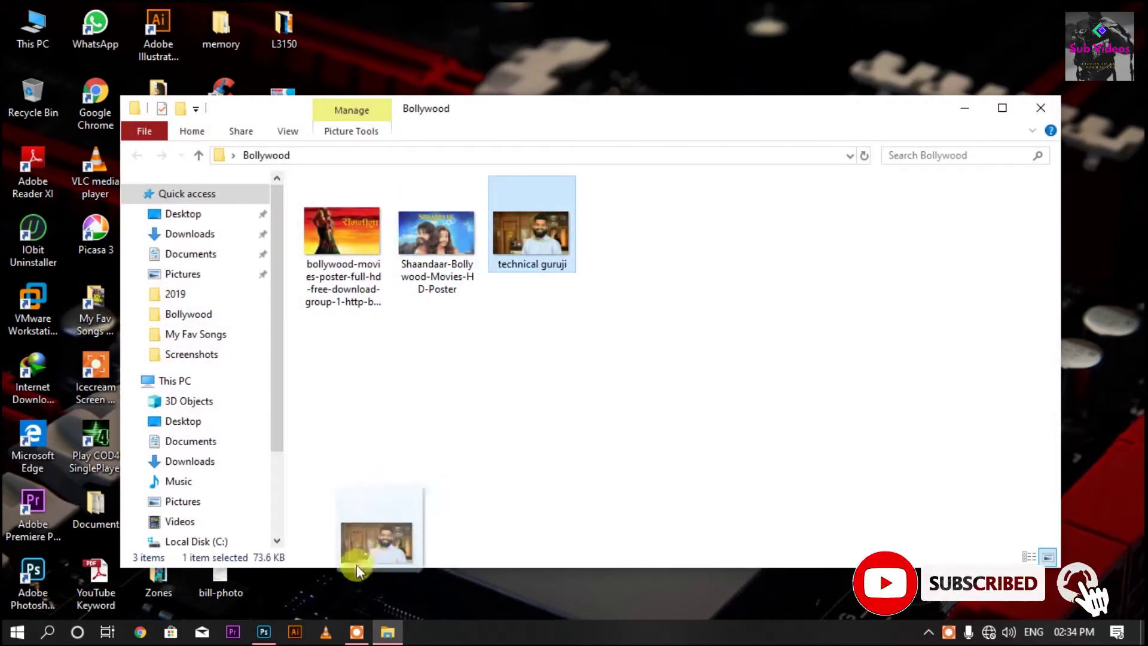
mouse_move(263, 605)
mouse_down()
mouse_move(267, 638)
mouse_move(367, 349)
mouse_up()
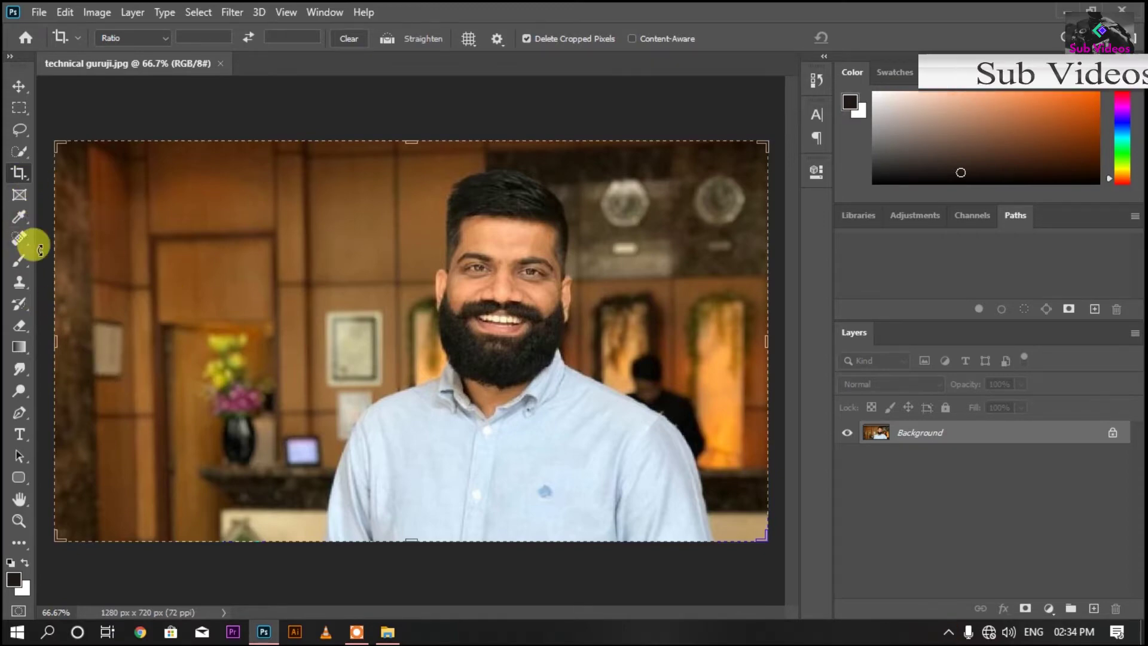
Auto-select the bearded man with the Object Selection Tool and enter Select and Mask.
click(20, 152)
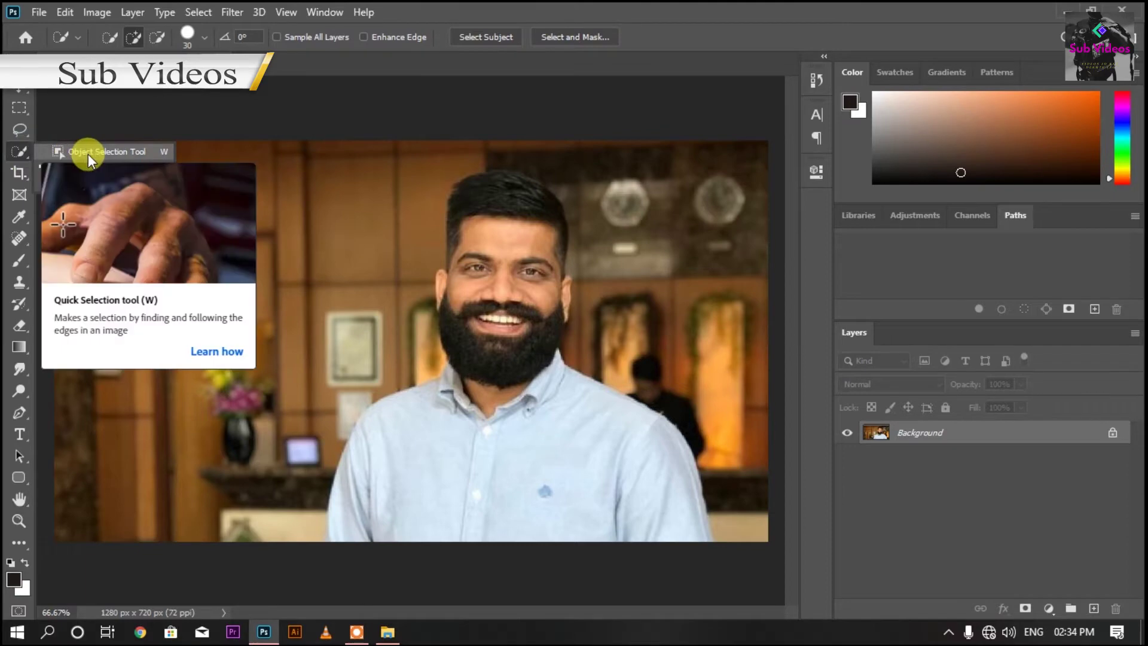
click(88, 153)
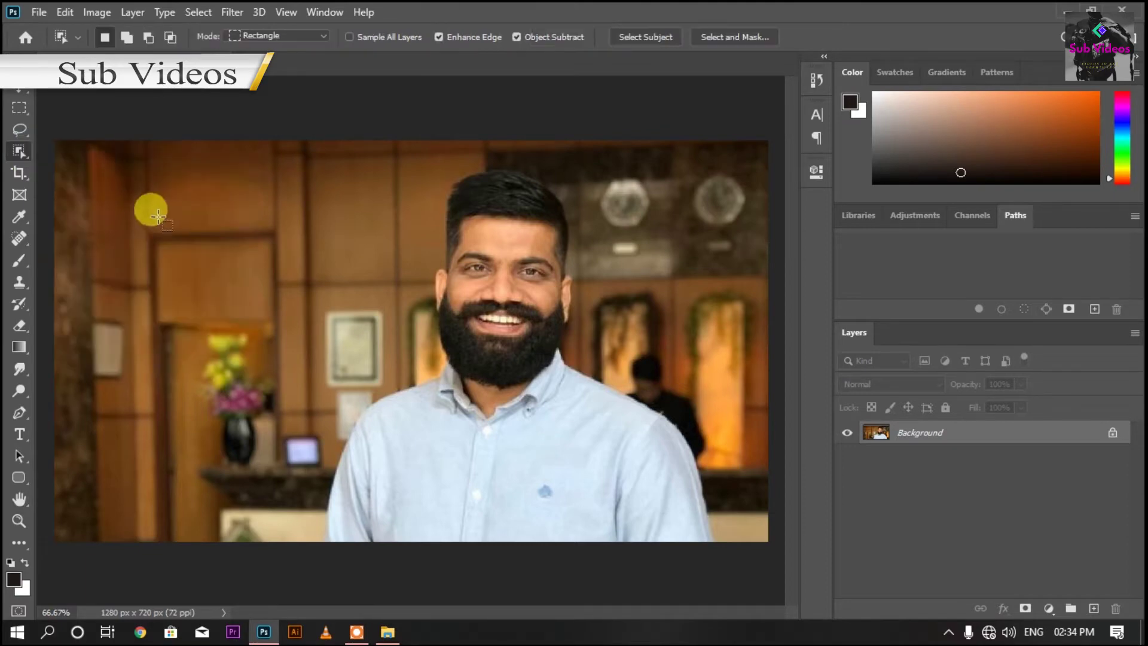
drag(64, 151, 757, 586)
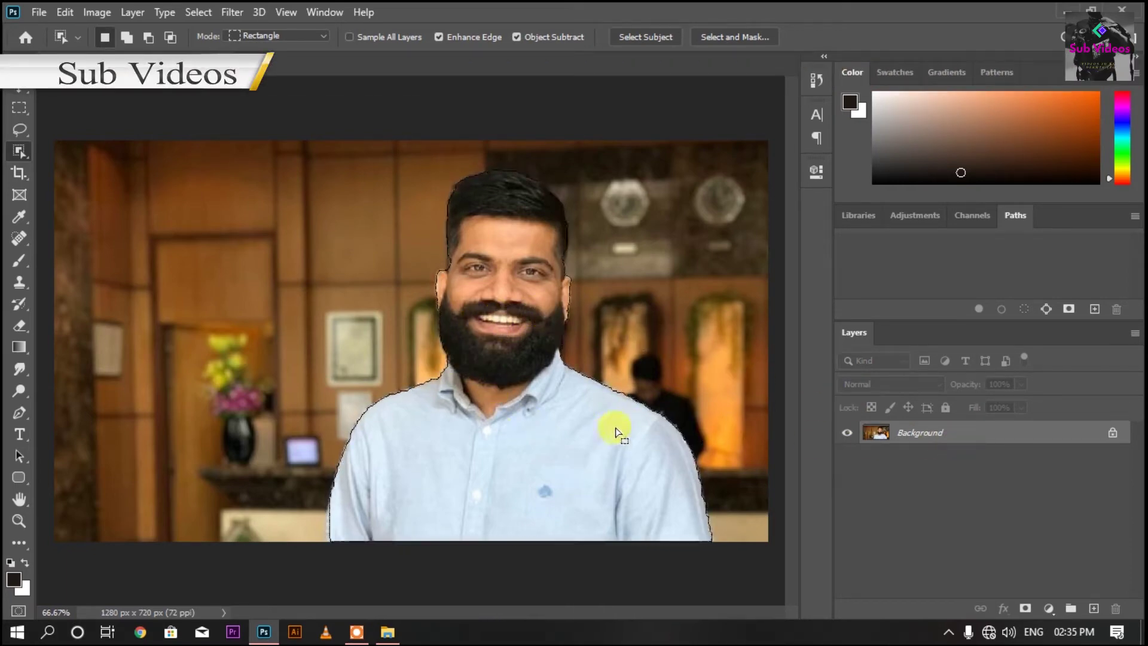
click(715, 41)
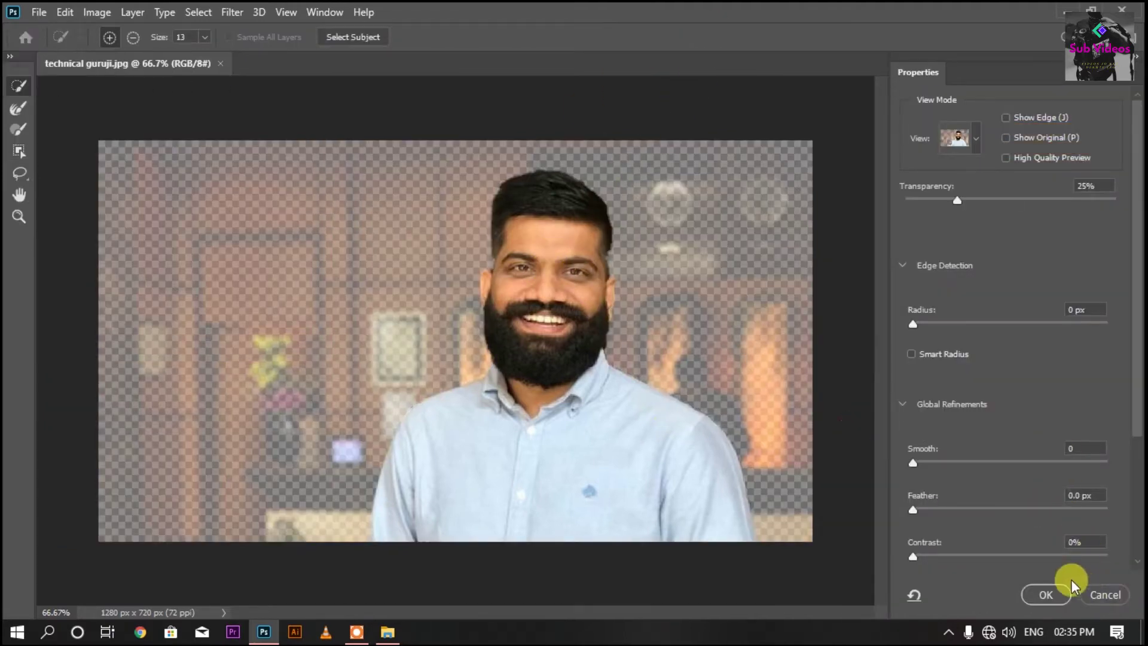
In Select and Mask, choose Invert and toggle Smart Radius, then apply the selection.
drag(1135, 377, 1135, 487)
click(1052, 469)
click(921, 192)
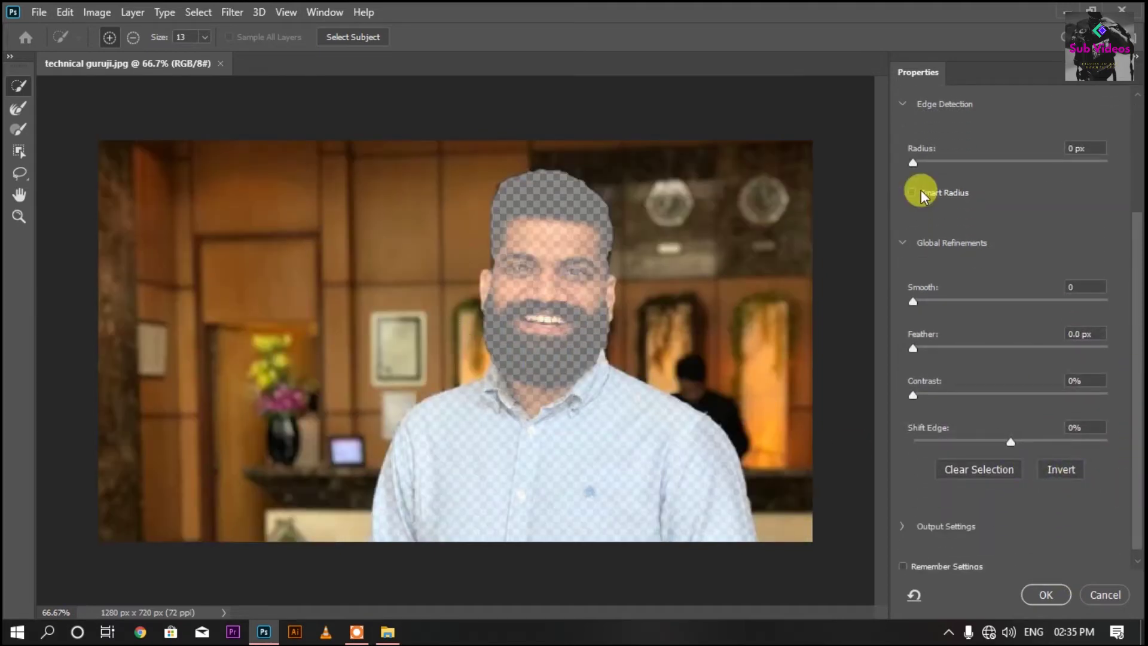
click(1049, 592)
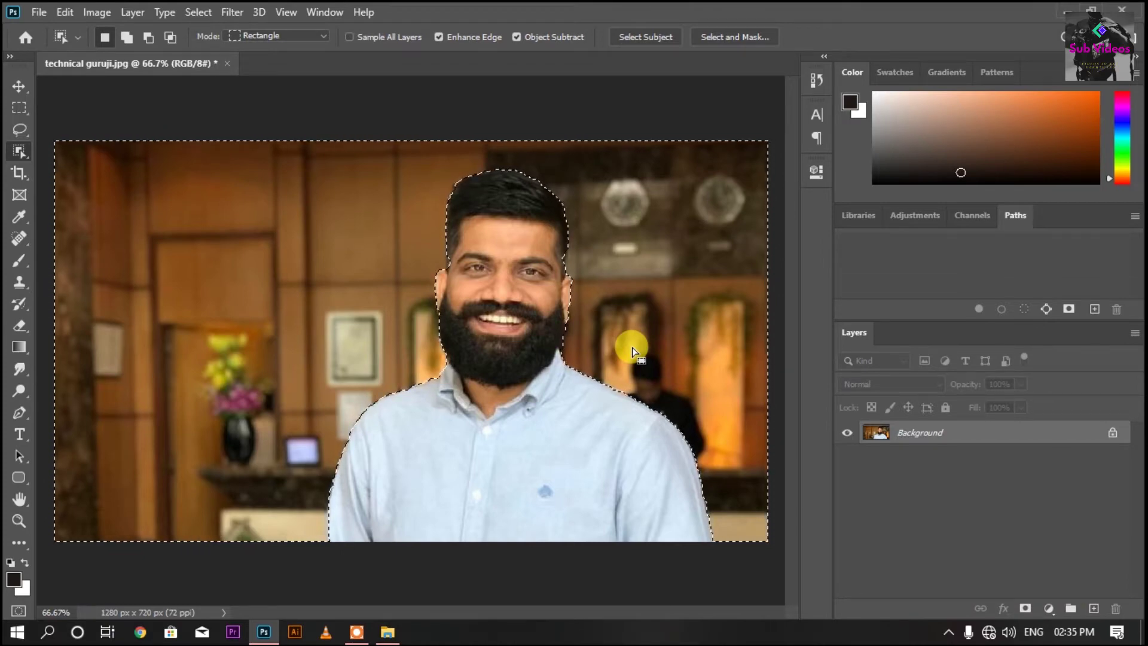
Unlock the layer, delete the background, and crop the canvas to 758 × 720 px.
click(1112, 434)
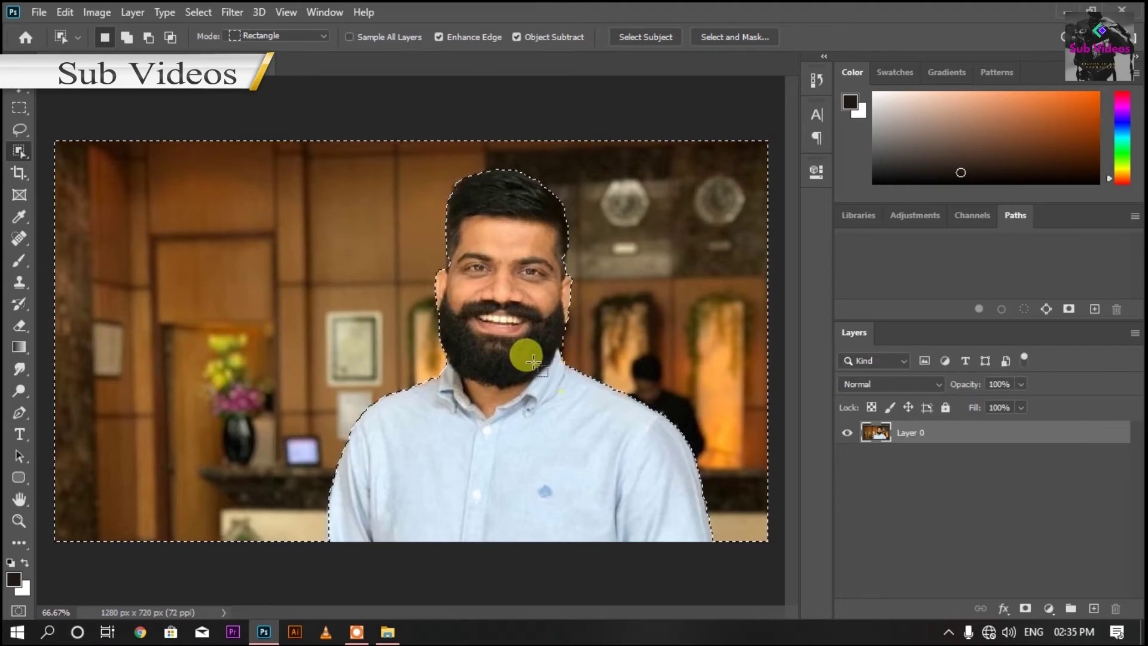
key(Delete)
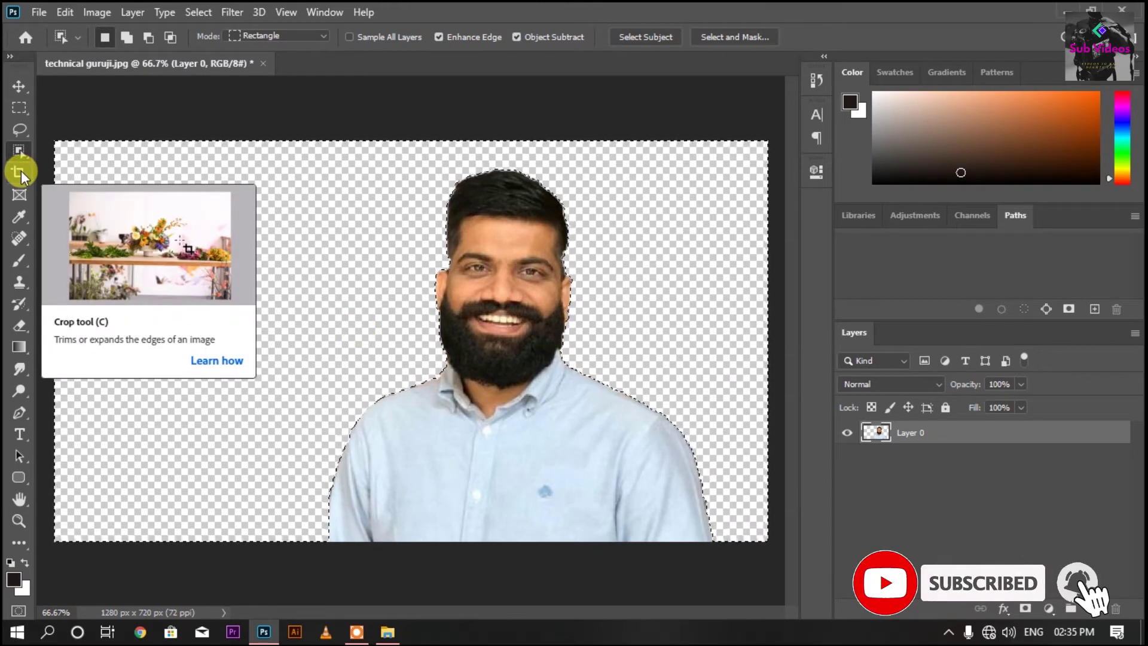
click(20, 172)
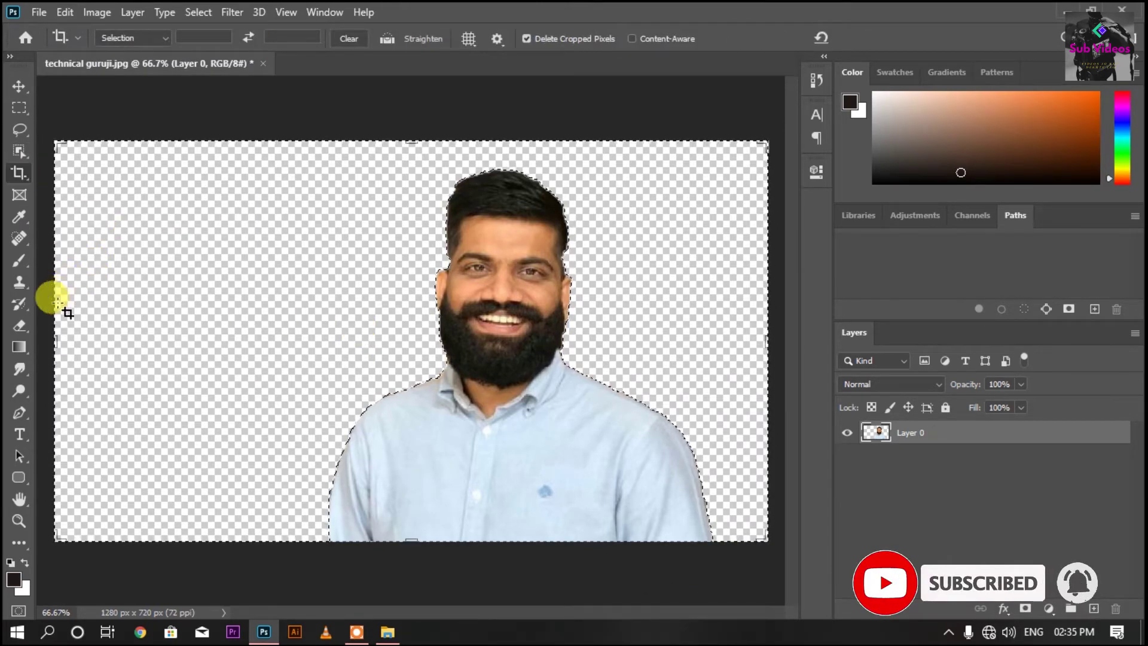
drag(51, 336, 179, 359)
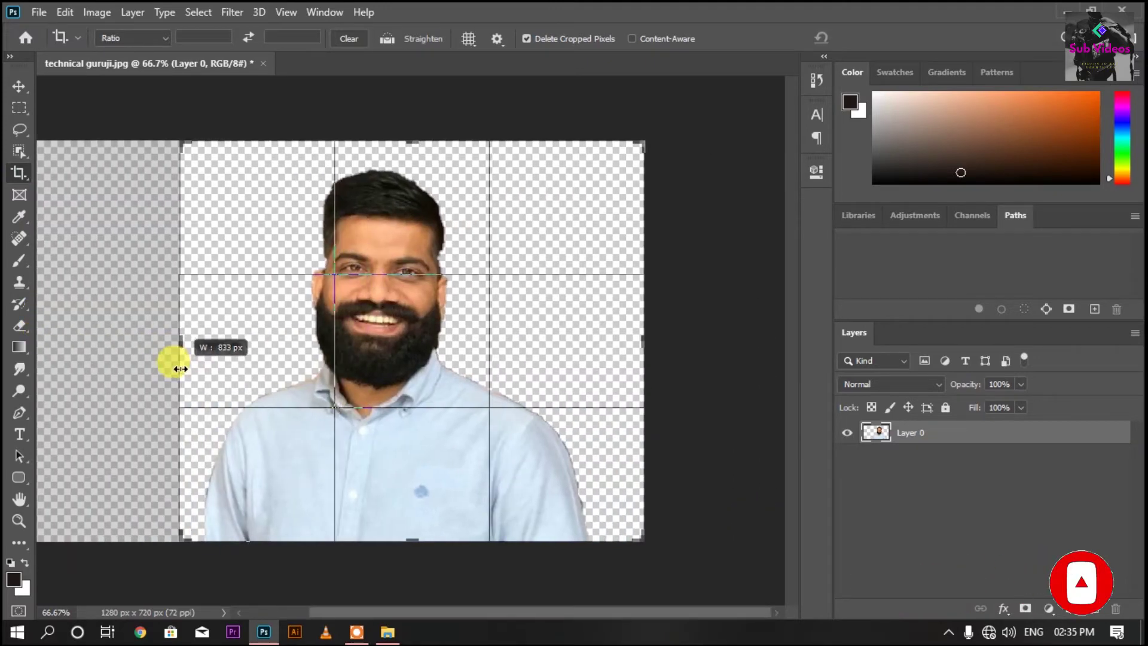
drag(642, 357, 622, 359)
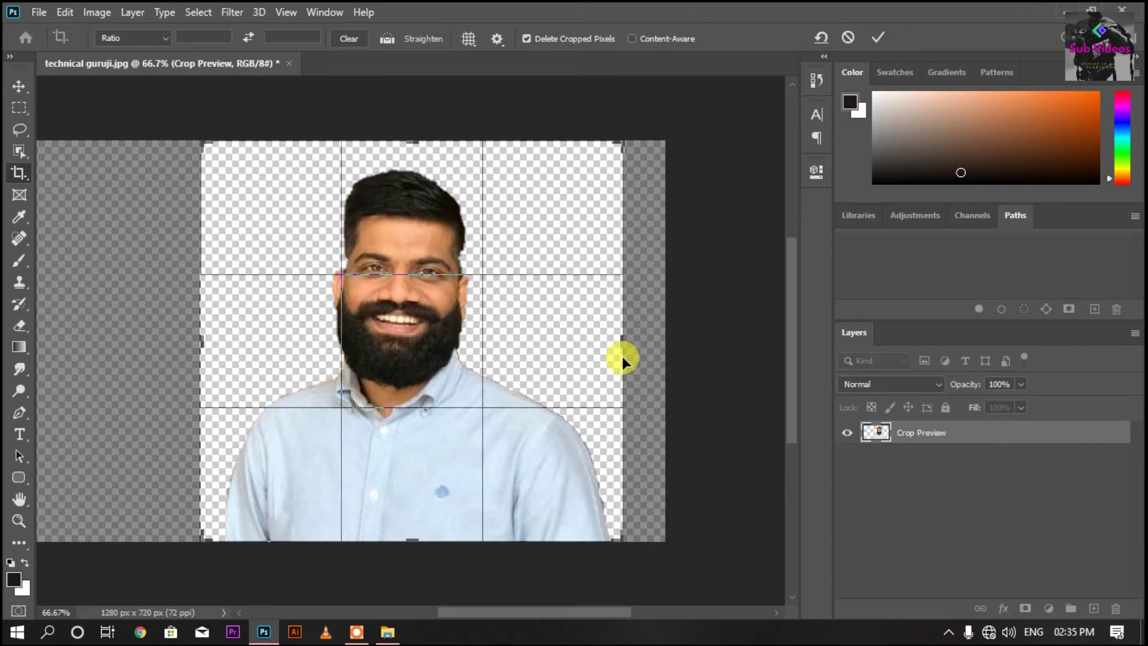
key(Return)
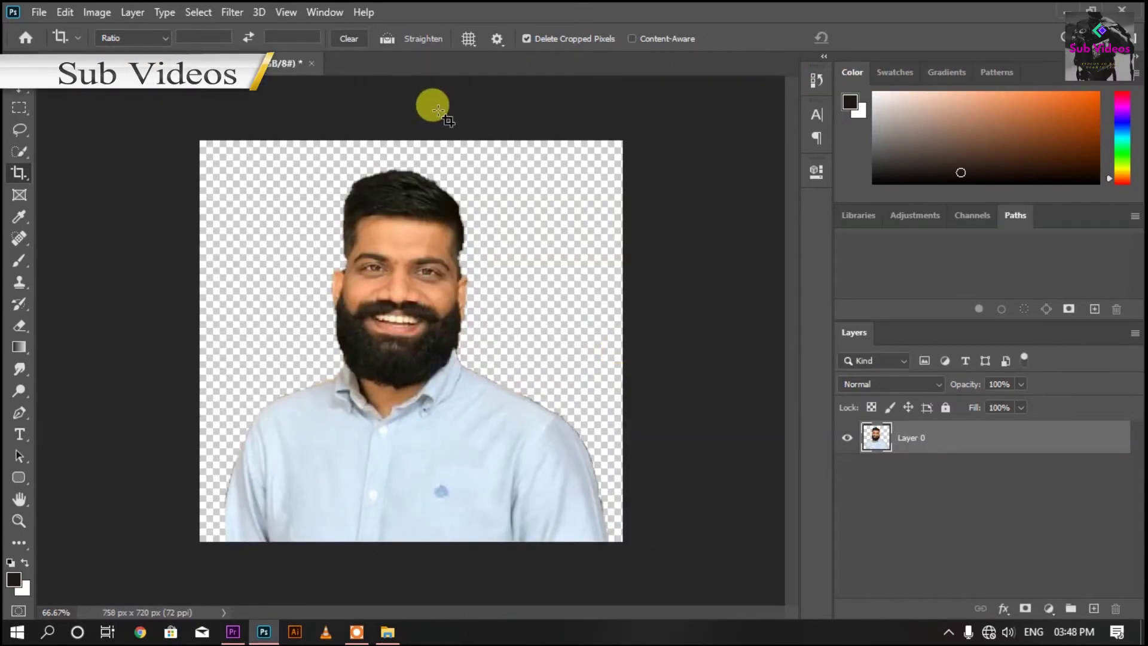
click(389, 632)
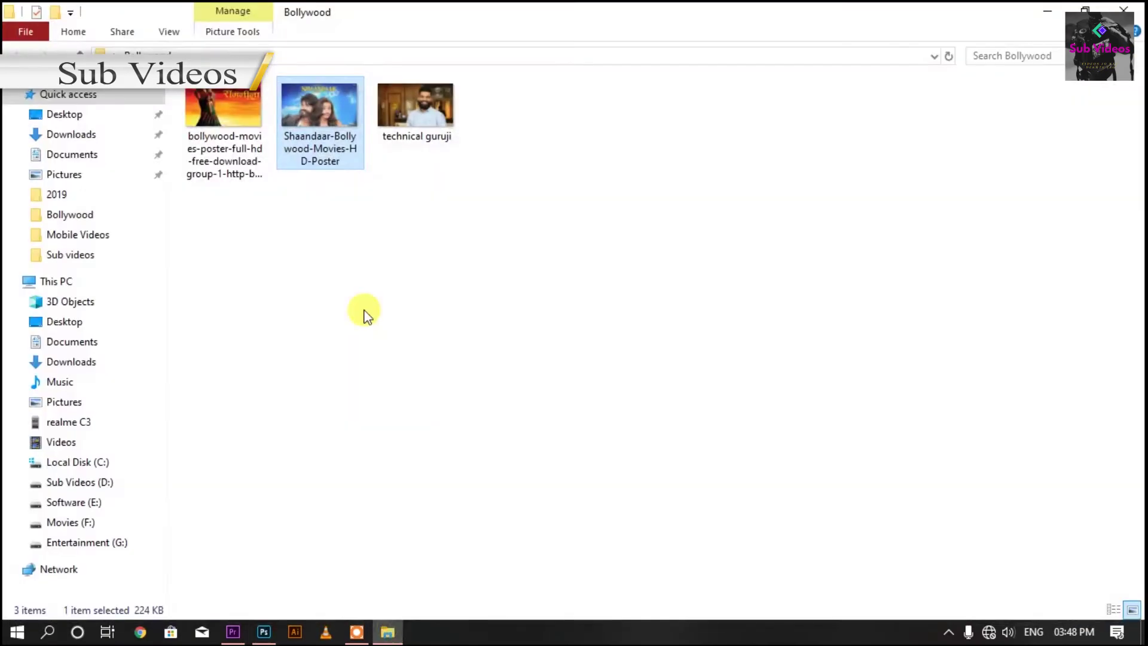
Open Shaandaar-Bollywood-Movies-HD-Poster.jpg in Photoshop as a 1920 × 1080 document.
mouse_move(328, 131)
mouse_down()
mouse_move(299, 323)
mouse_move(352, 99)
mouse_up()
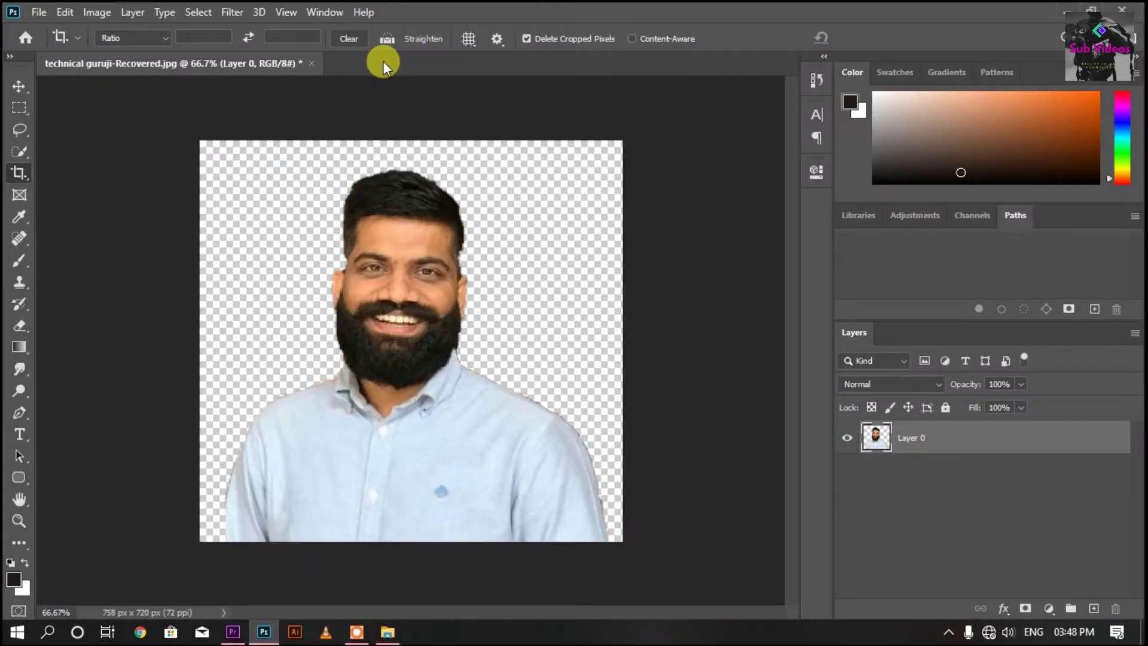
drag(353, 100, 383, 61)
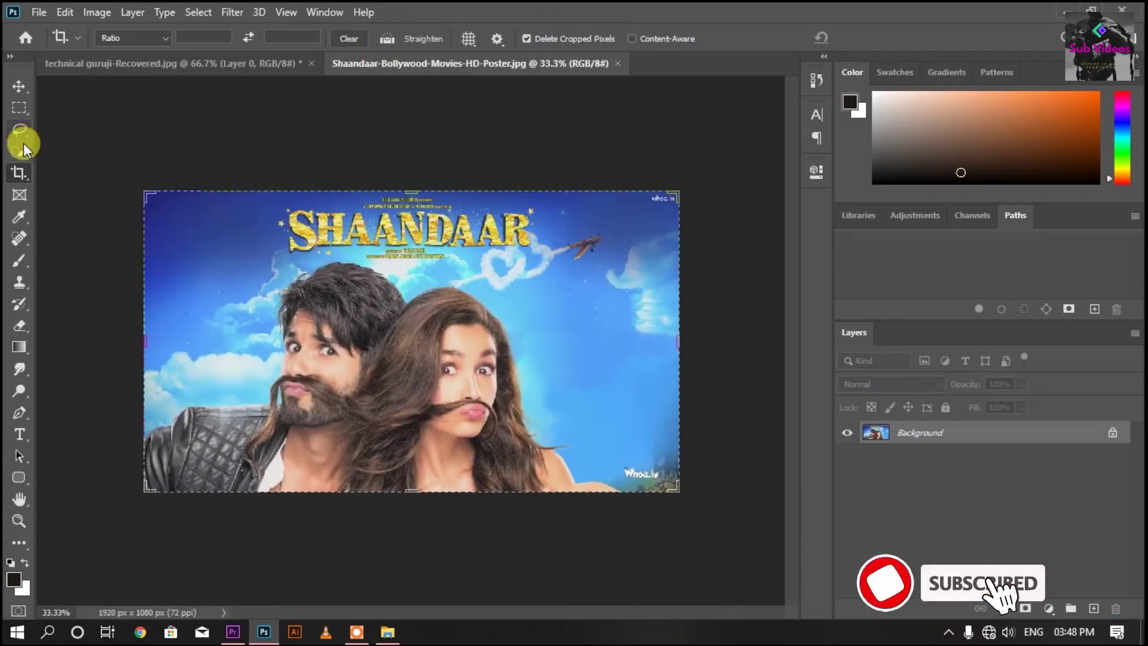
click(22, 152)
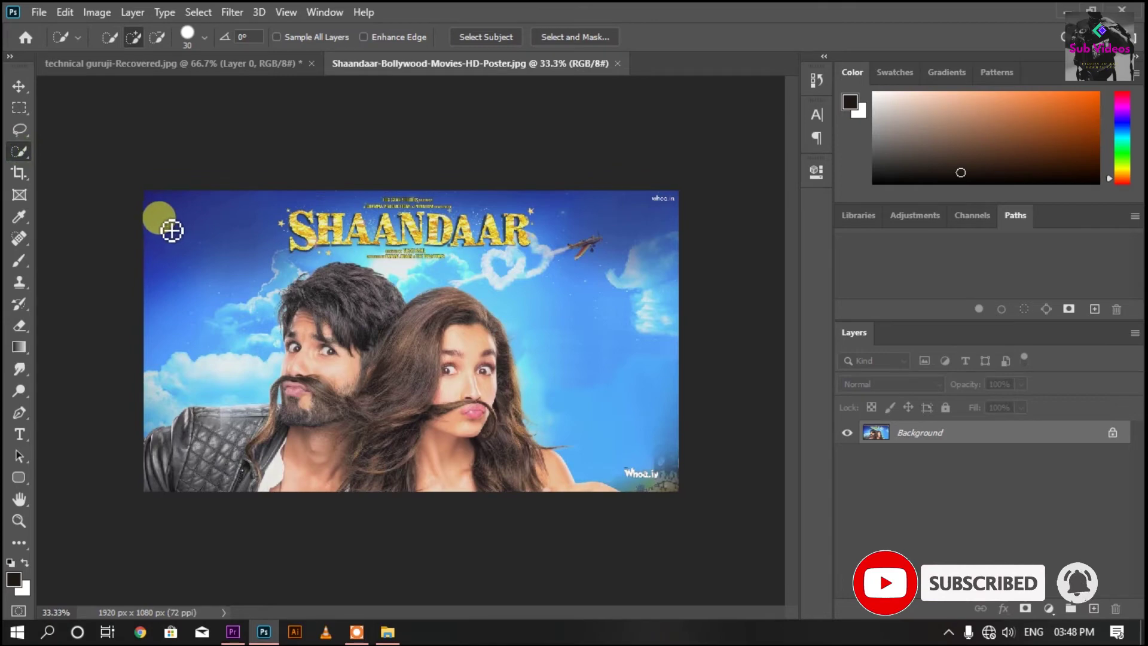
Auto-select the couple with the Object Selection Tool, then invert it in Select and Mask.
right_click(21, 152)
click(65, 150)
drag(151, 202, 678, 520)
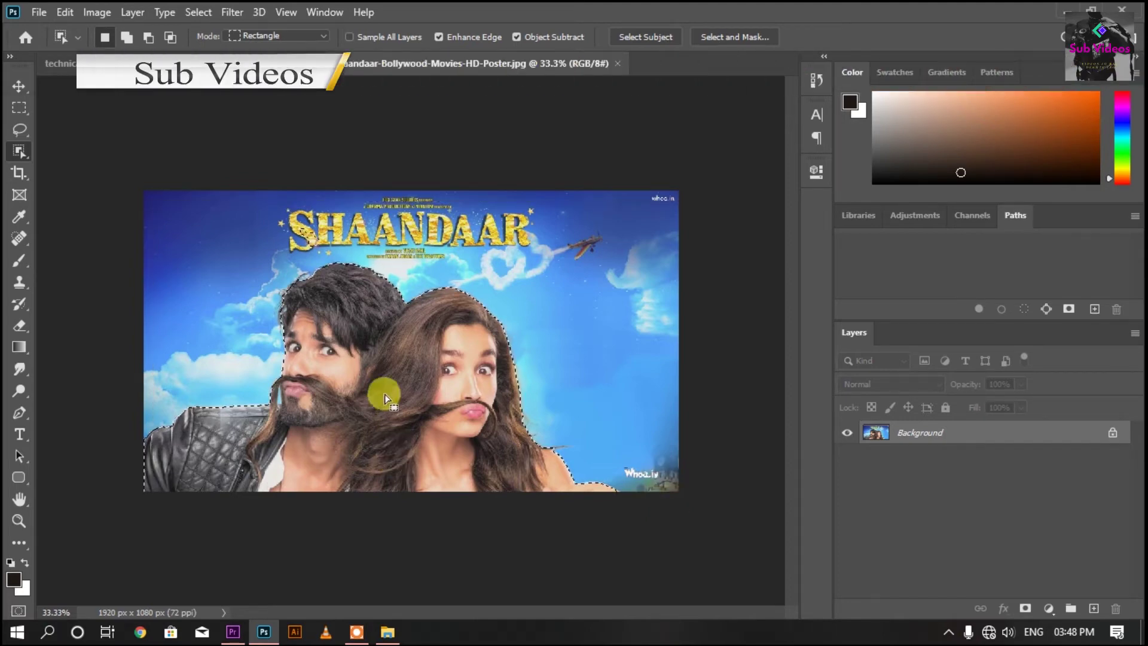
click(740, 36)
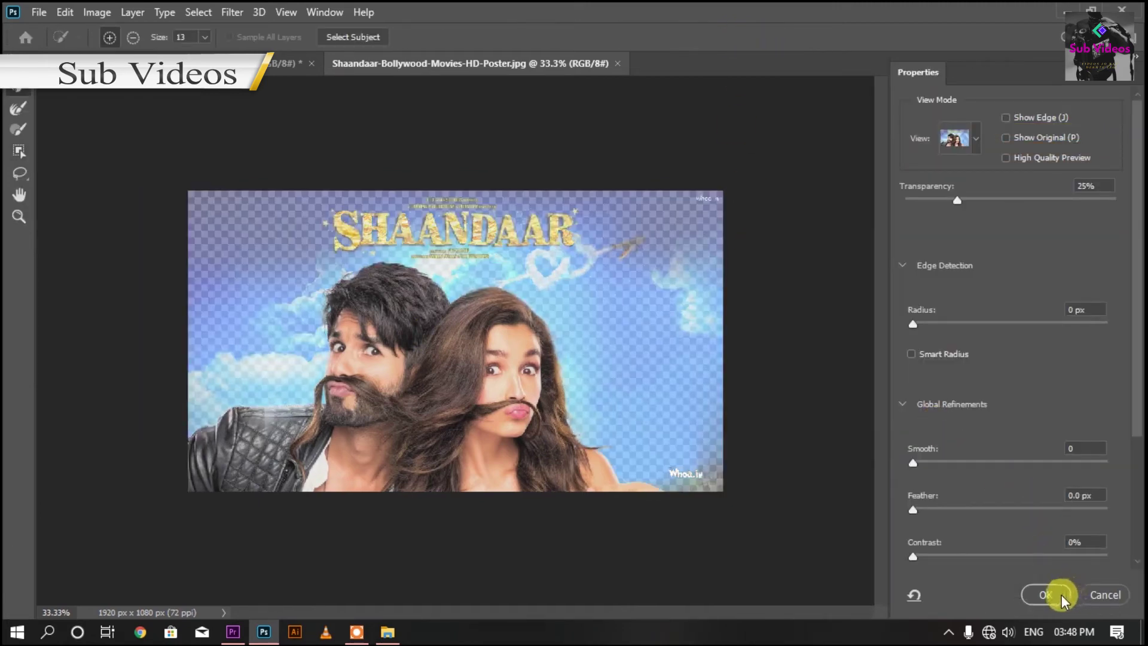
scroll(1060, 574, down, 2)
click(1047, 553)
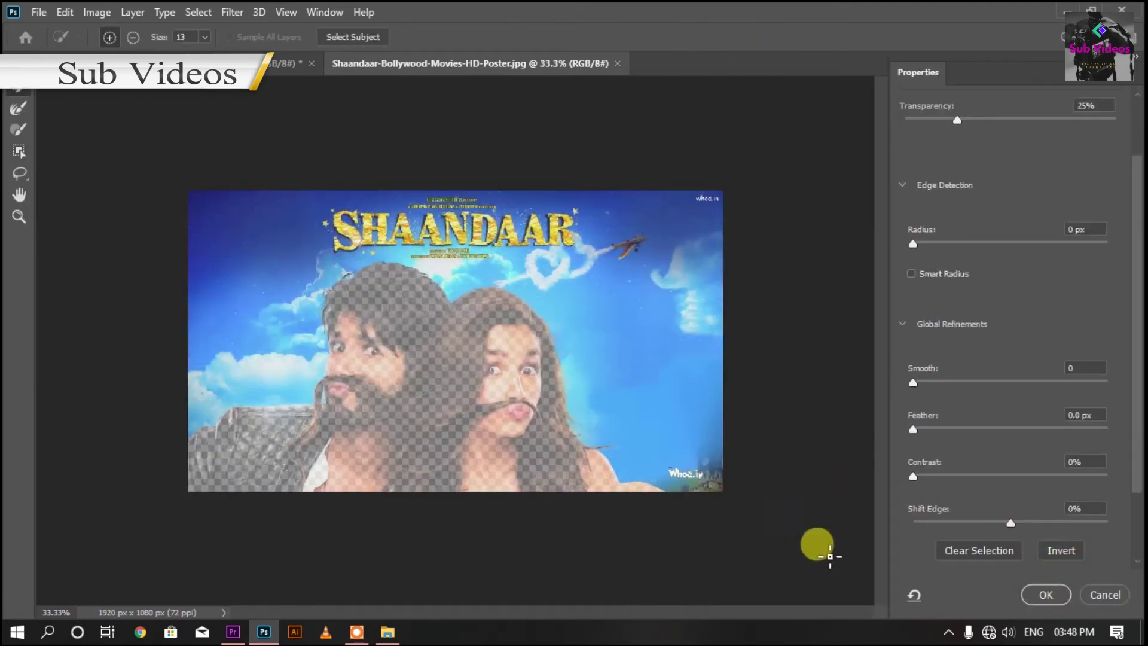
click(1047, 595)
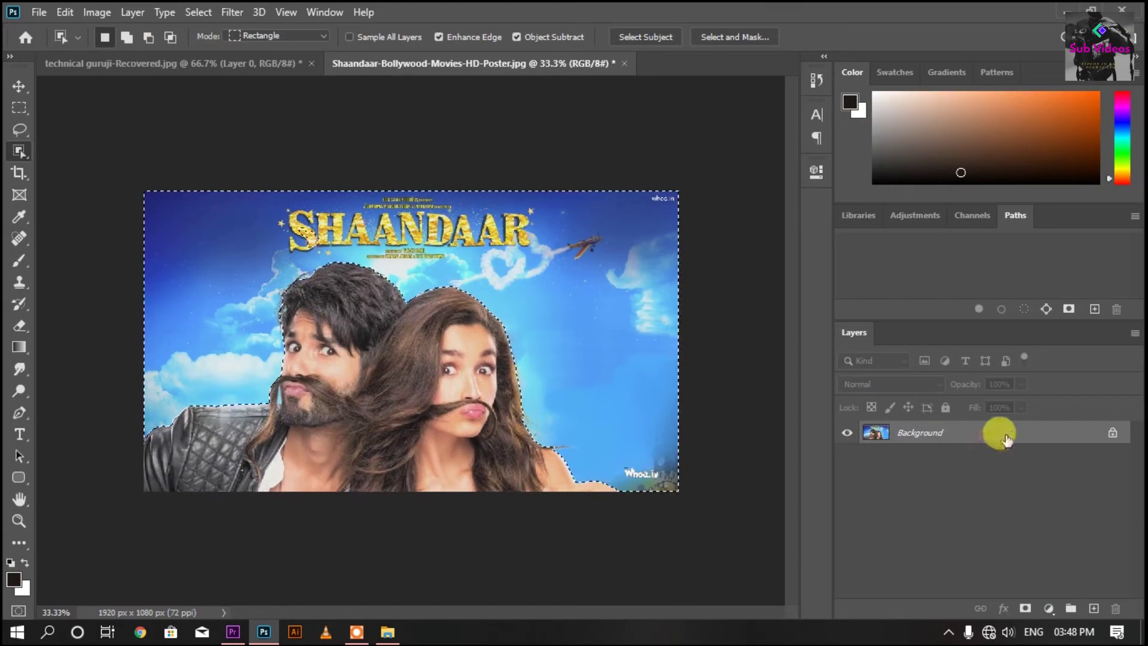
Unlock the poster's Background layer, delete the sky, and deselect.
click(1114, 435)
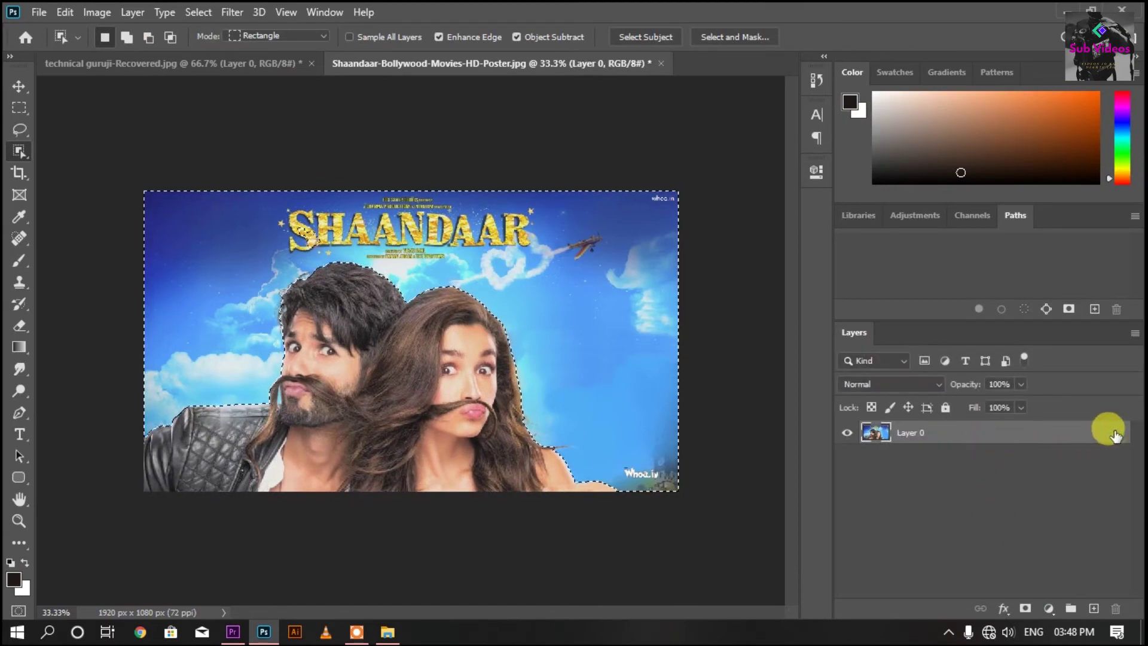
key(Delete)
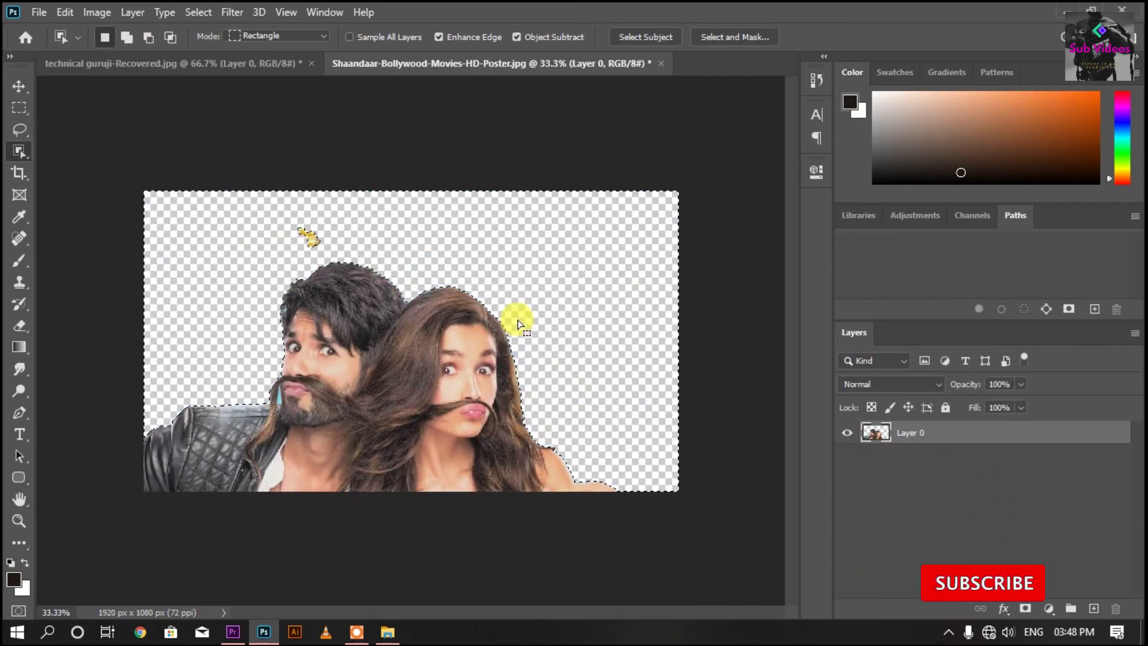
key(ctrl+d)
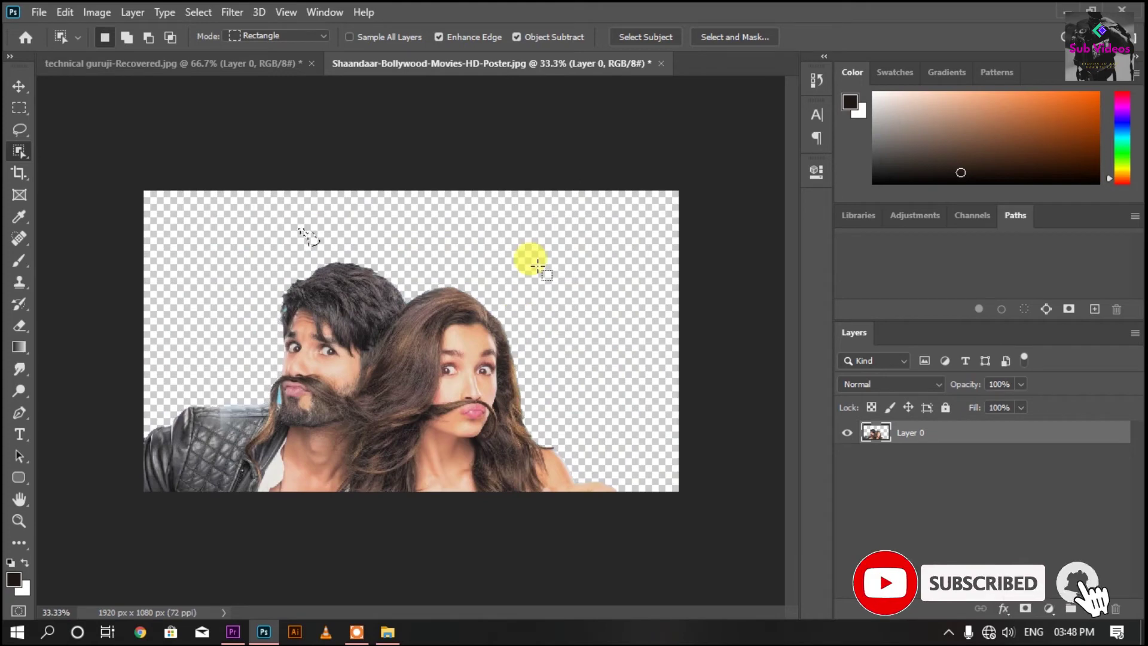
Crop the empty space above the couple's heads, leaving an 852 px tall canvas.
click(18, 174)
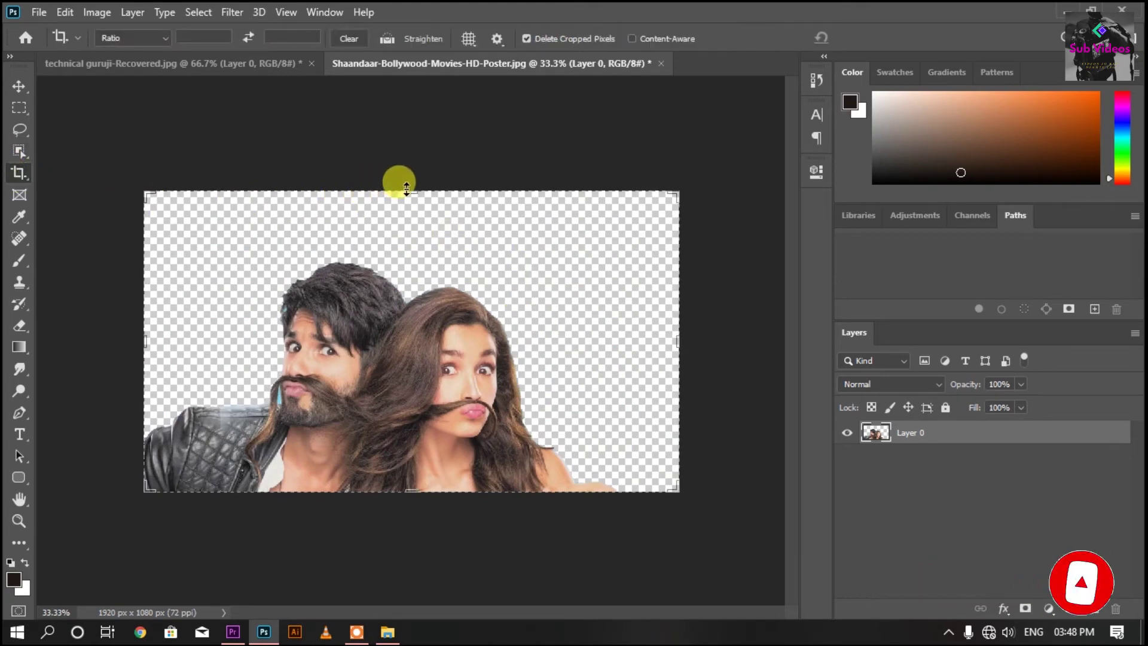
drag(403, 183, 413, 221)
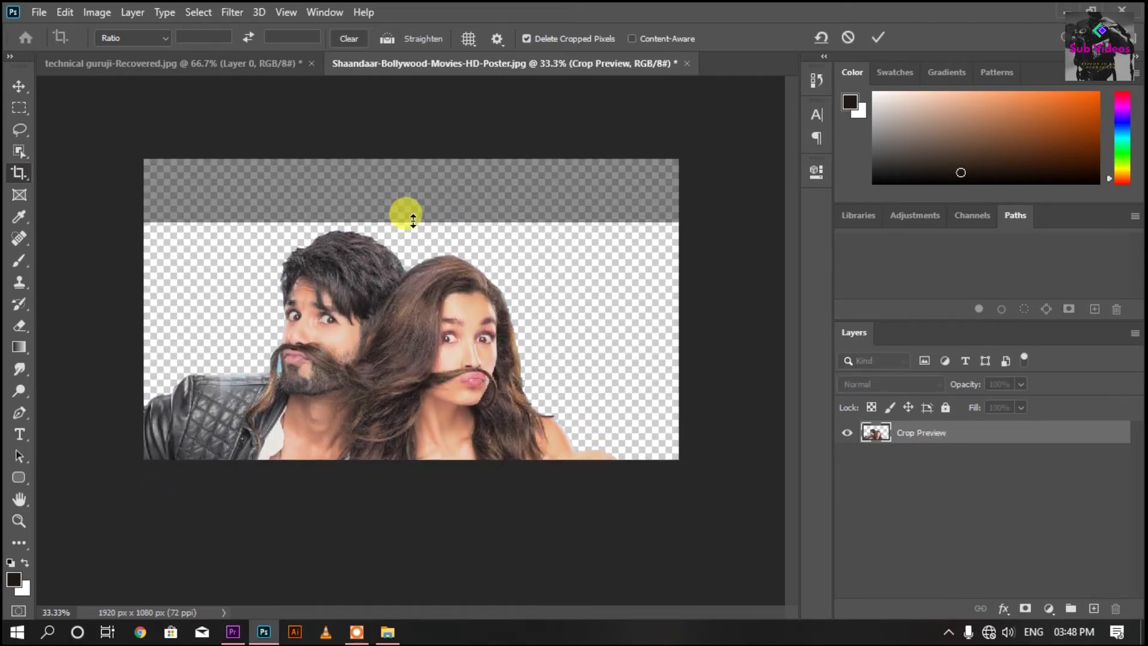
key(Return)
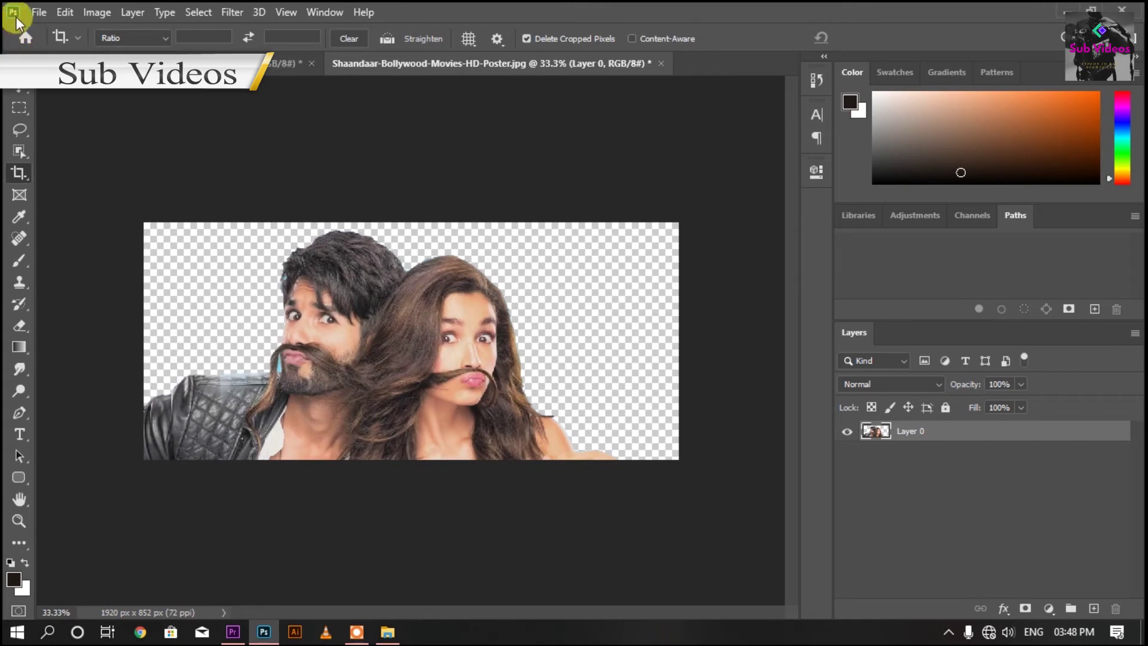
Save a PNG copy named Shaandaar-Bollywood-Movies-HD-Poster with the Large file size option.
key(ctrl+shift+s)
click(303, 339)
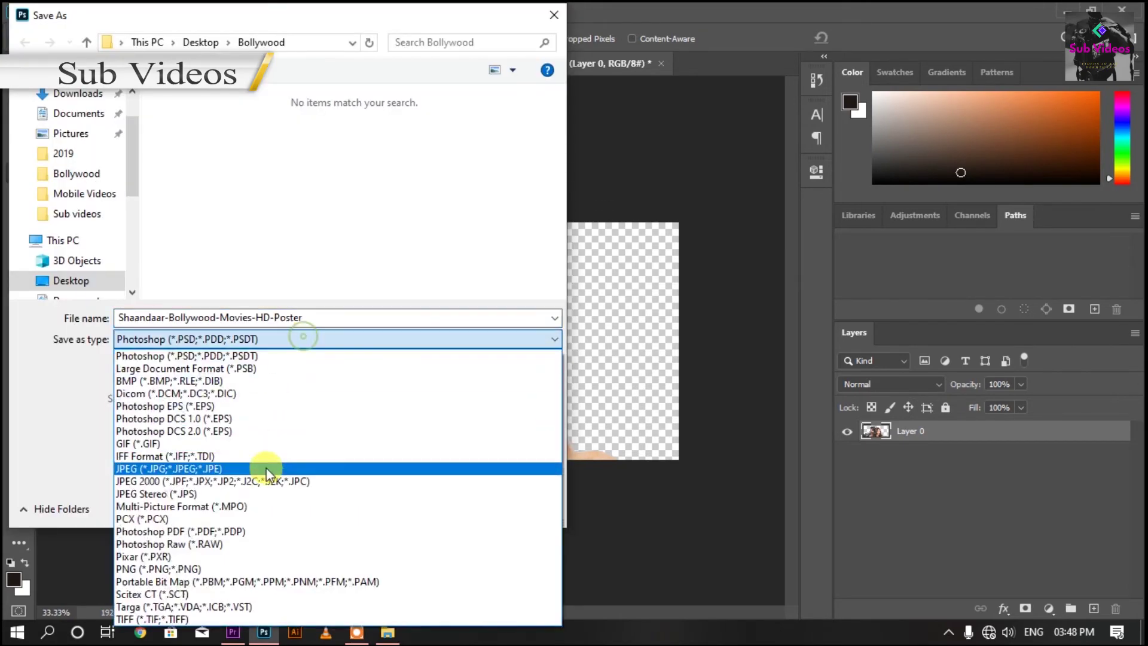
click(247, 570)
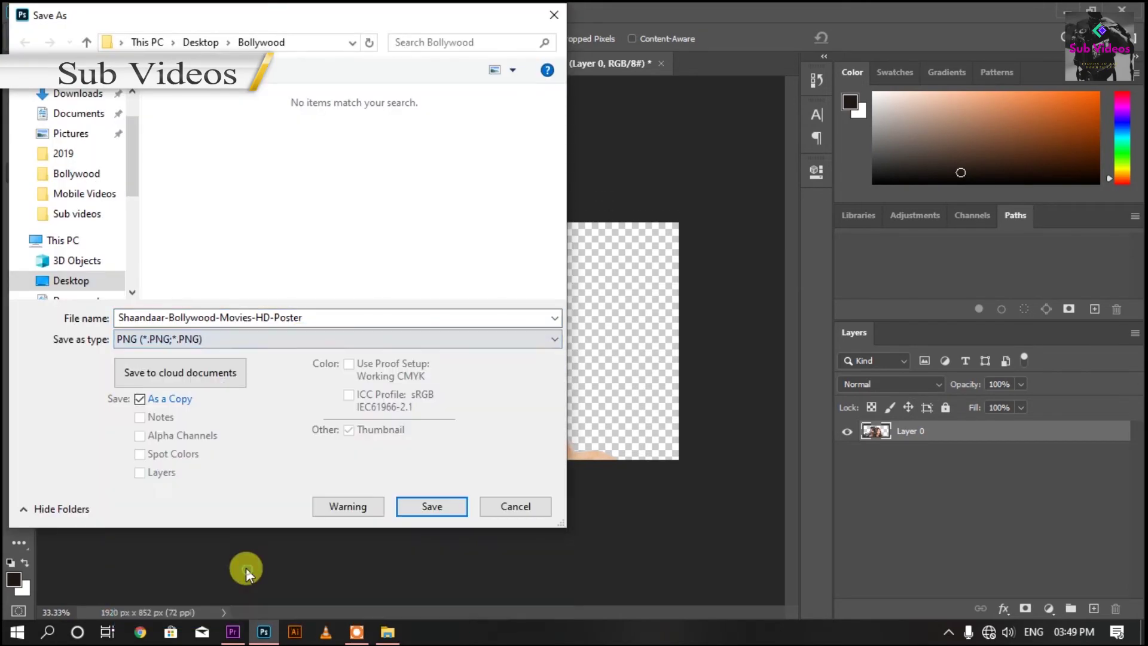
click(432, 507)
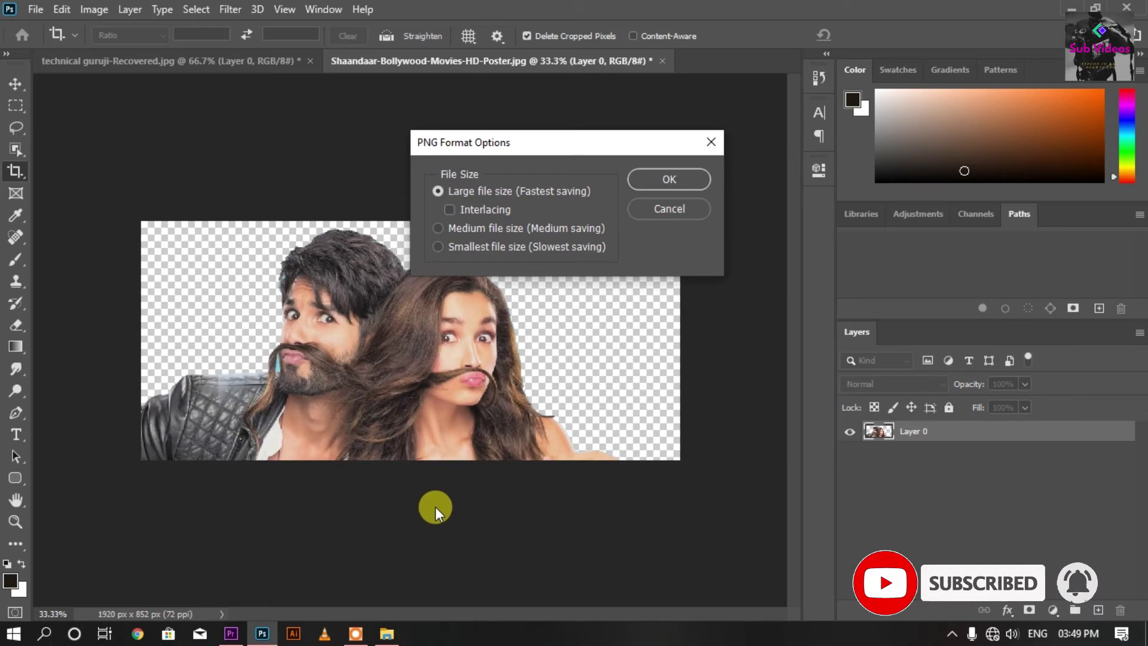
click(658, 181)
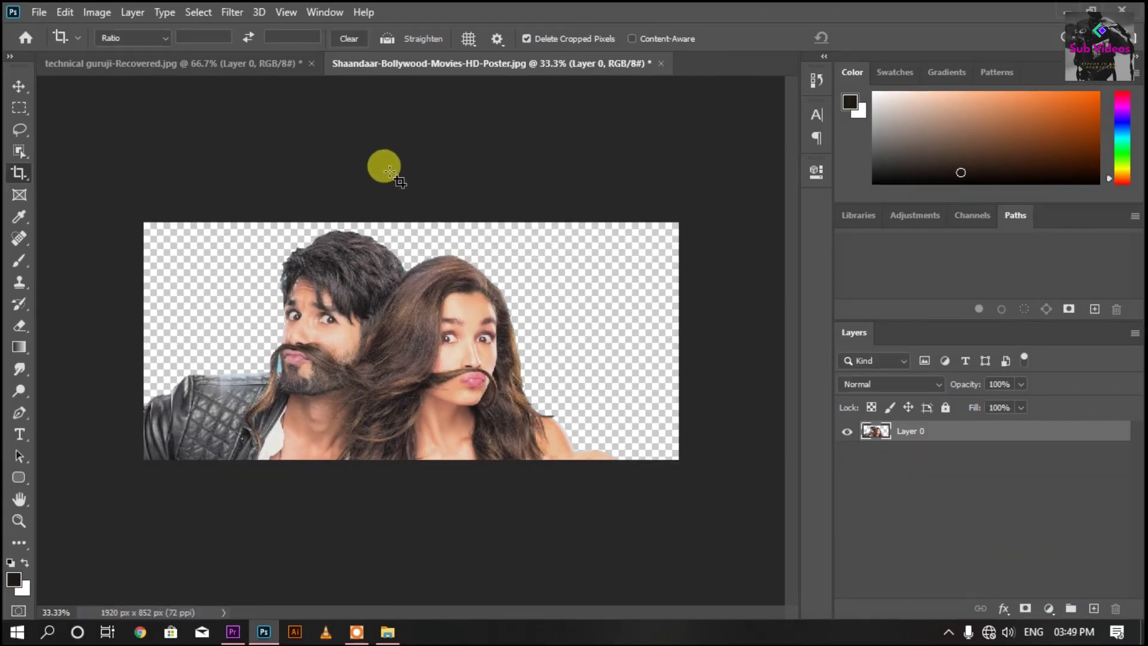
Add the saved poster PNG from the Bollywood folder to the bearded man's photo as a layer.
click(253, 70)
click(441, 69)
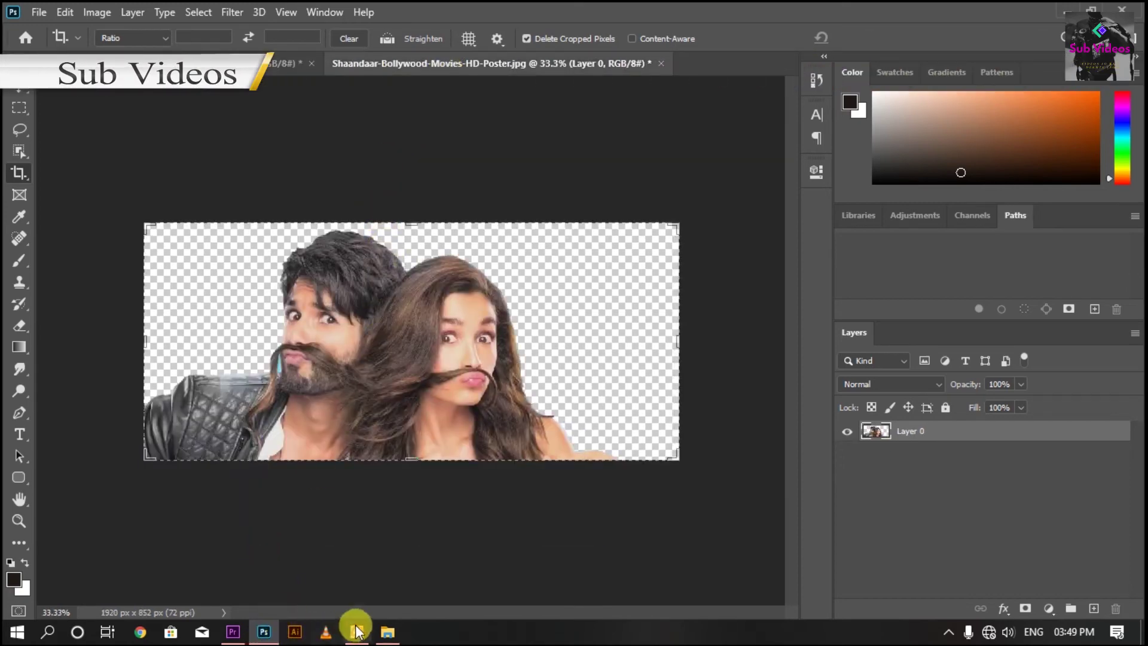
click(385, 632)
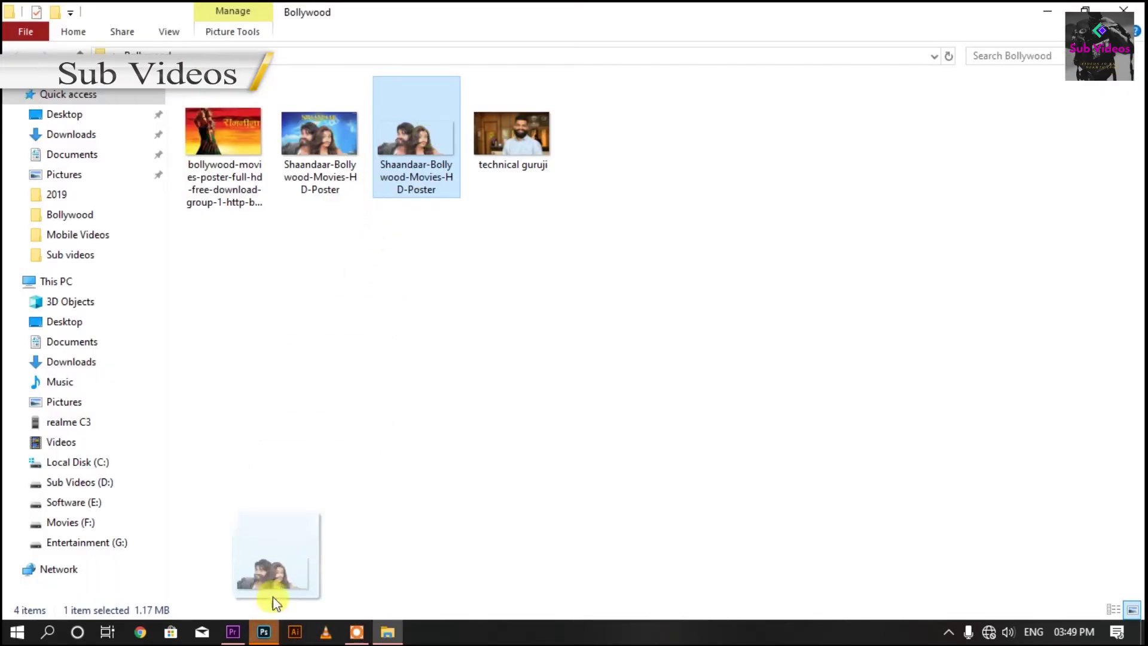
drag(268, 638, 284, 586)
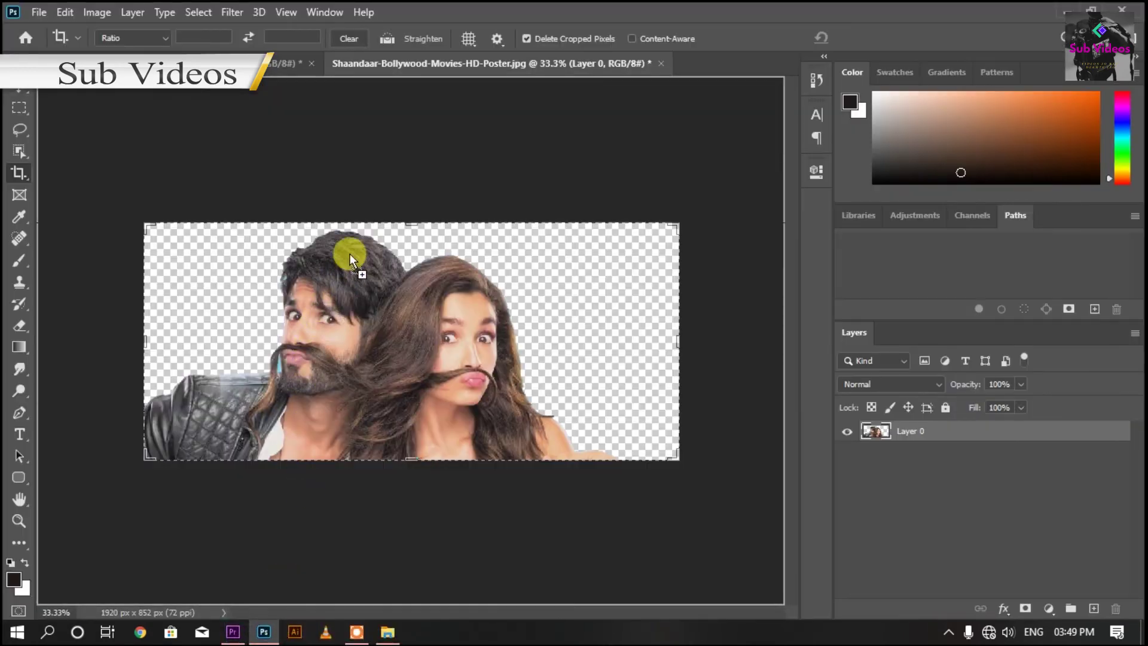
mouse_move(199, 94)
mouse_down()
mouse_move(284, 353)
mouse_move(375, 460)
mouse_move(426, 397)
mouse_move(397, 446)
mouse_up()
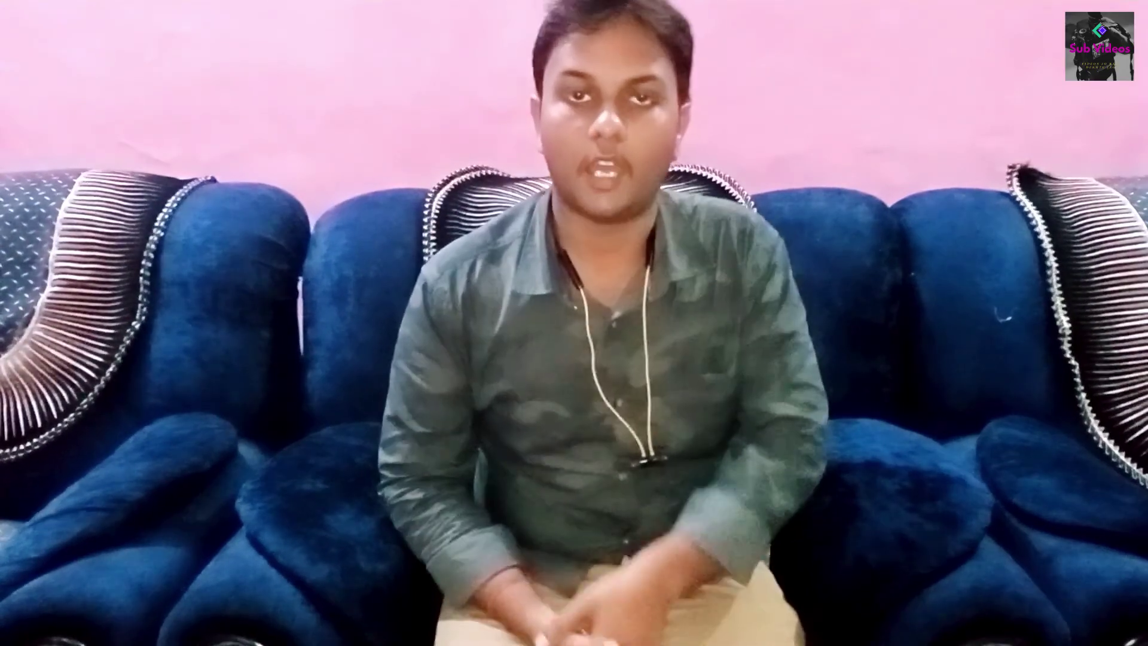